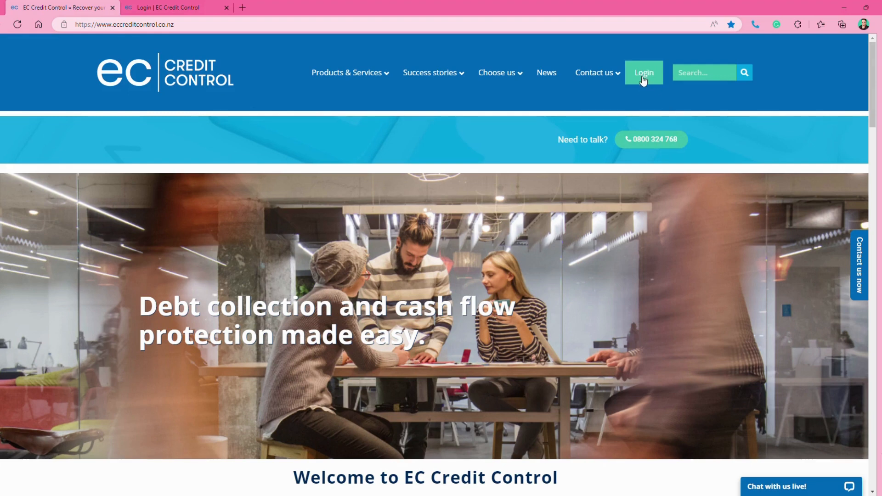
Log in to the EC Credit Control client portal with the account email address and password
{"action": "left_click", "coordinate": [166, 4]}
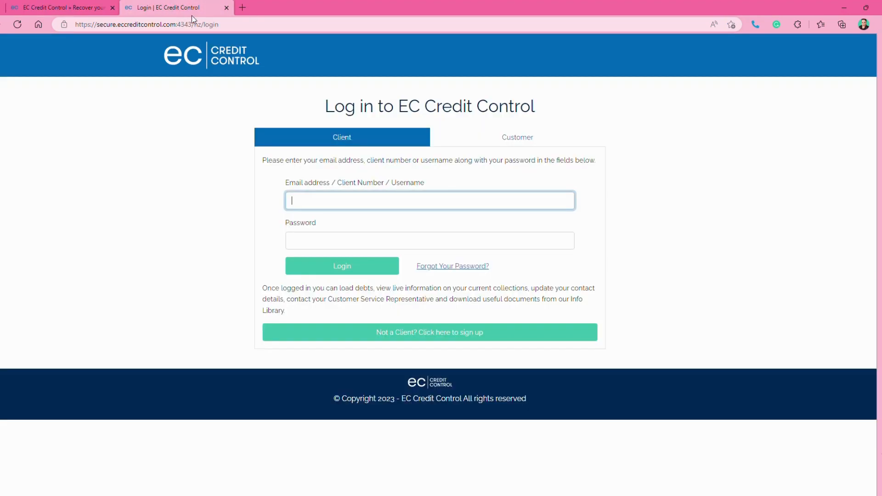
{"action": "left_click", "coordinate": [307, 204]}
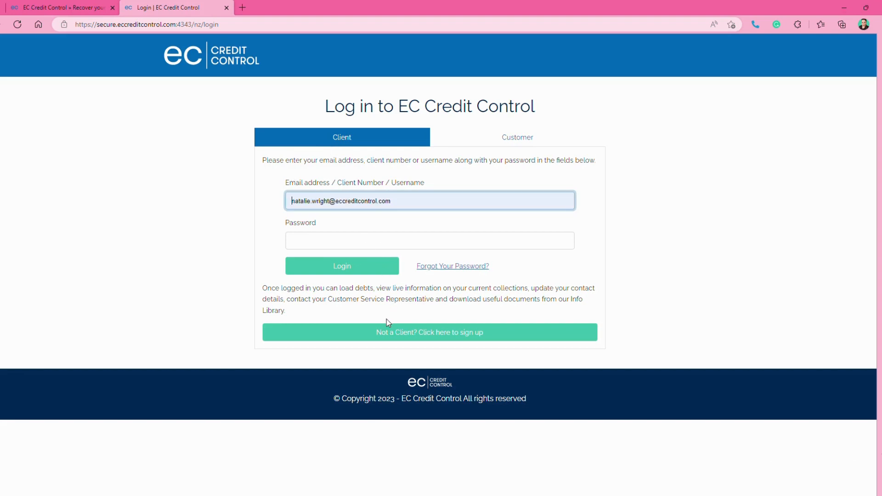
{"action": "left_click", "coordinate": [326, 249]}
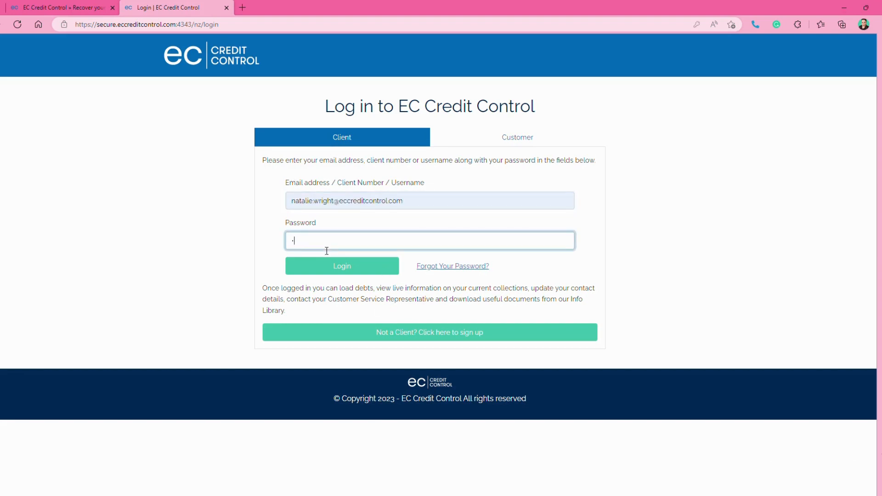
{"action": "type", "text": "•••••••••••"}
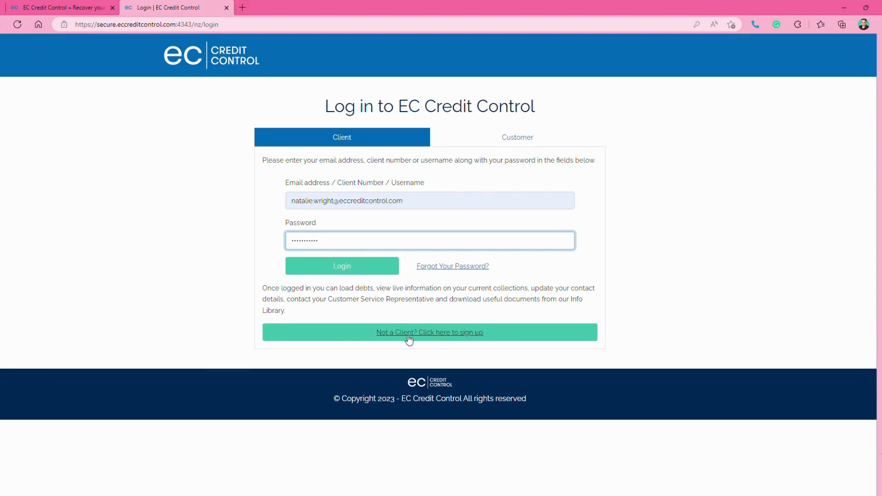
{"action": "left_click", "coordinate": [348, 274]}
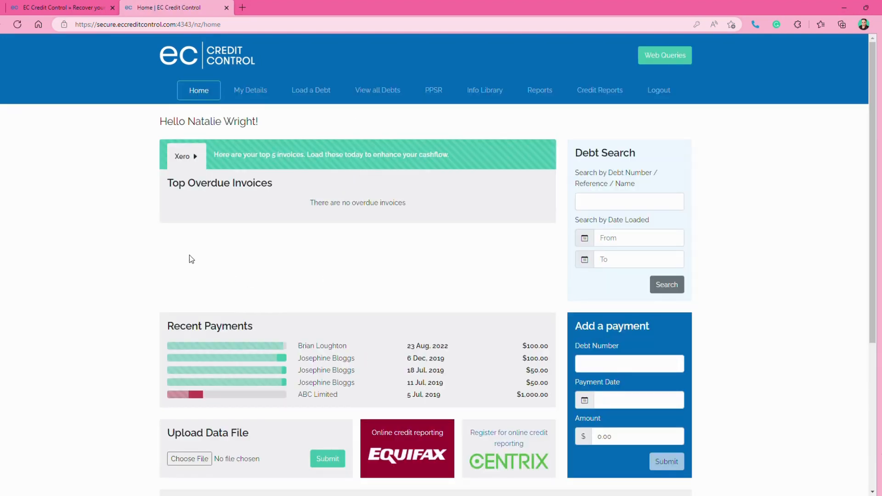
Review the home dashboard's payments and latest debts, and show the Connect more accounting software options
{"action": "scroll", "coordinate": [190, 256], "scroll_direction": "down", "scroll_amount": 4}
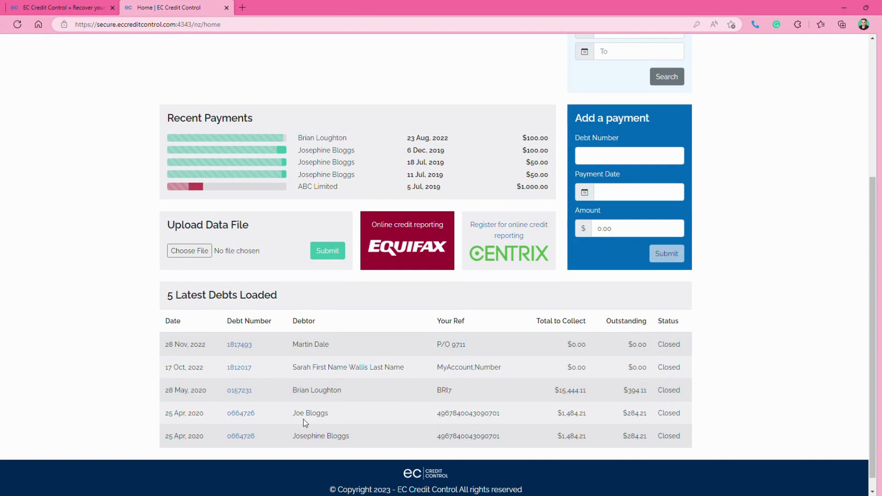
{"action": "scroll", "coordinate": [328, 379], "scroll_direction": "up", "scroll_amount": 2}
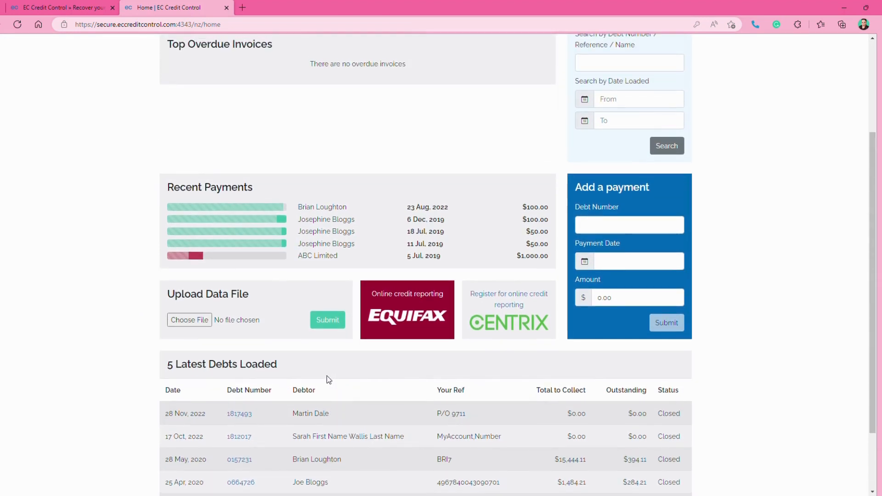
{"action": "scroll", "coordinate": [327, 375], "scroll_direction": "up", "scroll_amount": 3}
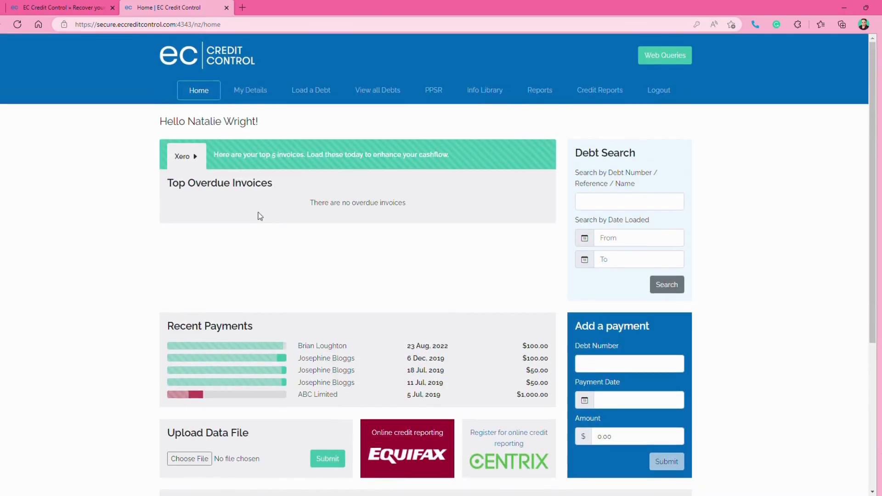
{"action": "left_click", "coordinate": [200, 158]}
{"action": "left_click", "coordinate": [198, 212]}
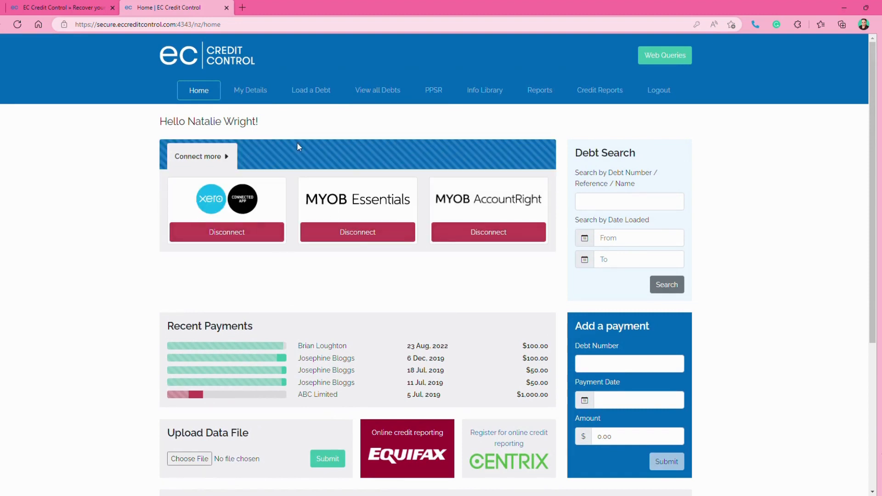
Open the Load a Debt form and look through its address, debt details and supporting documents sections before returning to the customer contact information
{"action": "left_click", "coordinate": [317, 97]}
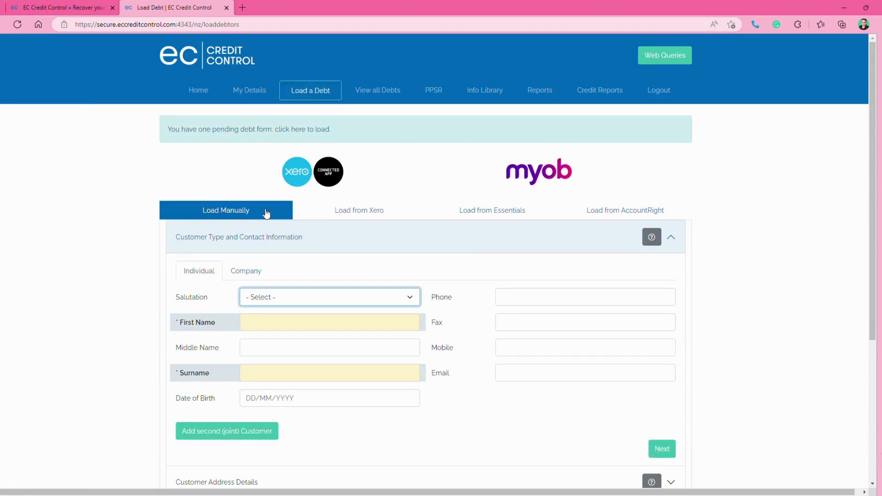
{"action": "scroll", "coordinate": [236, 229], "scroll_direction": "down", "scroll_amount": 3}
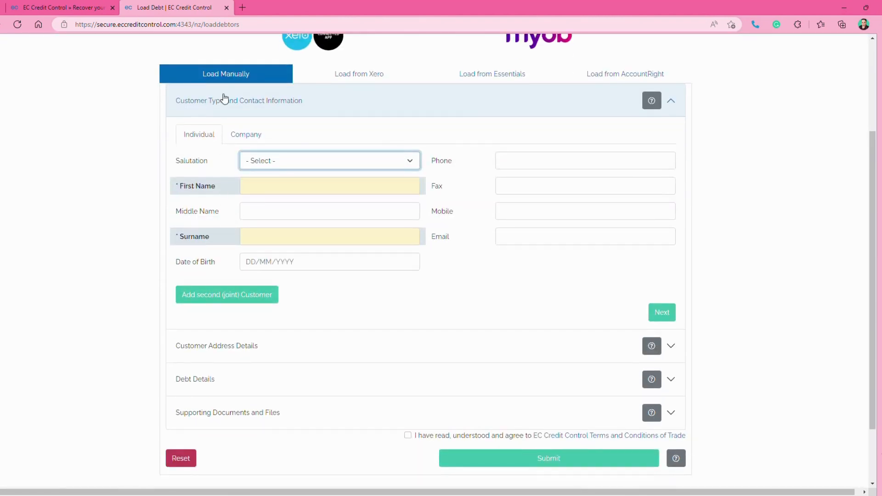
{"action": "left_click", "coordinate": [240, 348]}
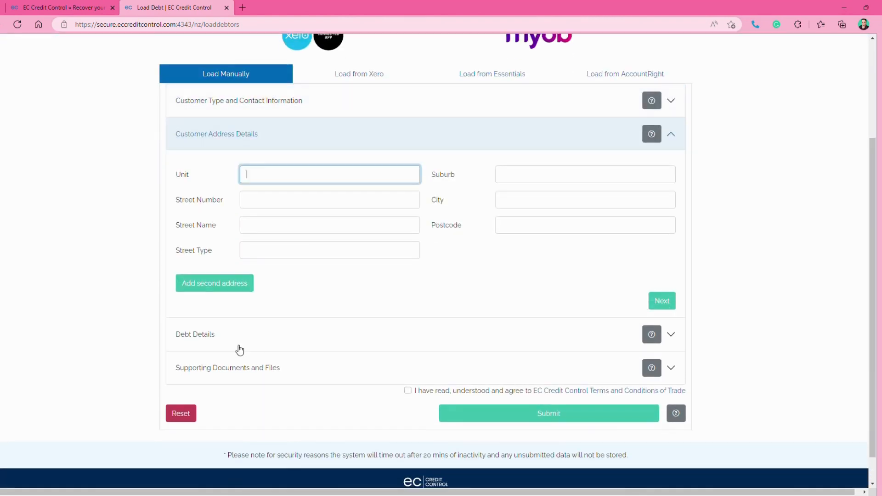
{"action": "left_click", "coordinate": [207, 339]}
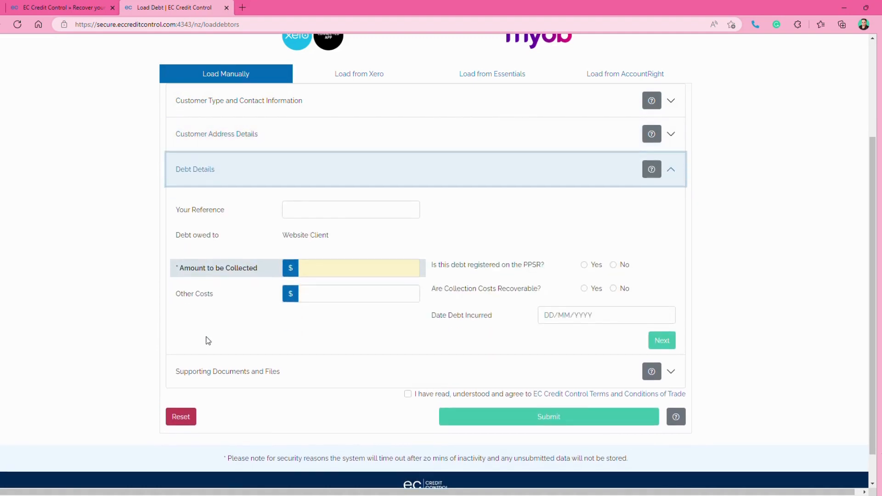
{"action": "left_click", "coordinate": [225, 381]}
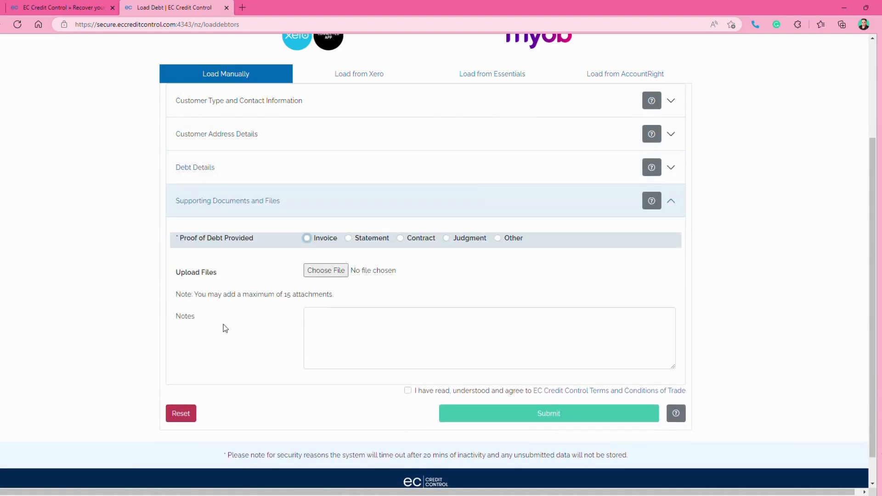
{"action": "left_click", "coordinate": [256, 103]}
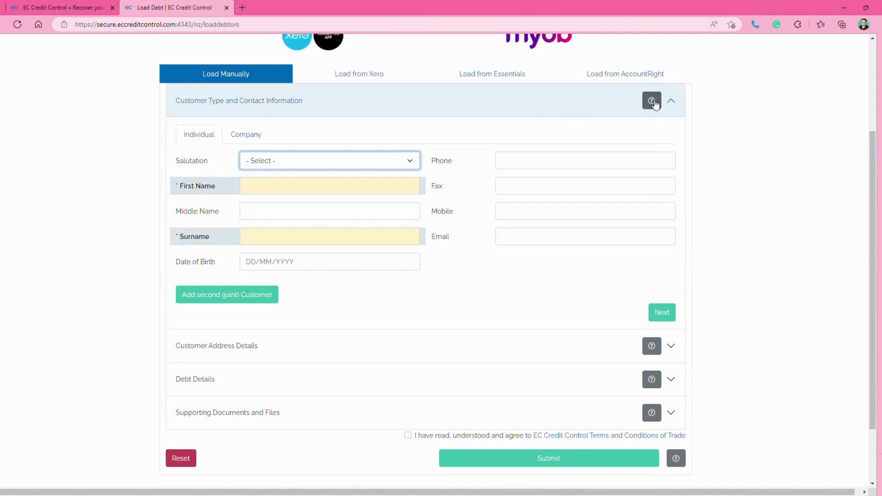
Read the help notes for the customer contact information and customer address sections
{"action": "left_click", "coordinate": [652, 102]}
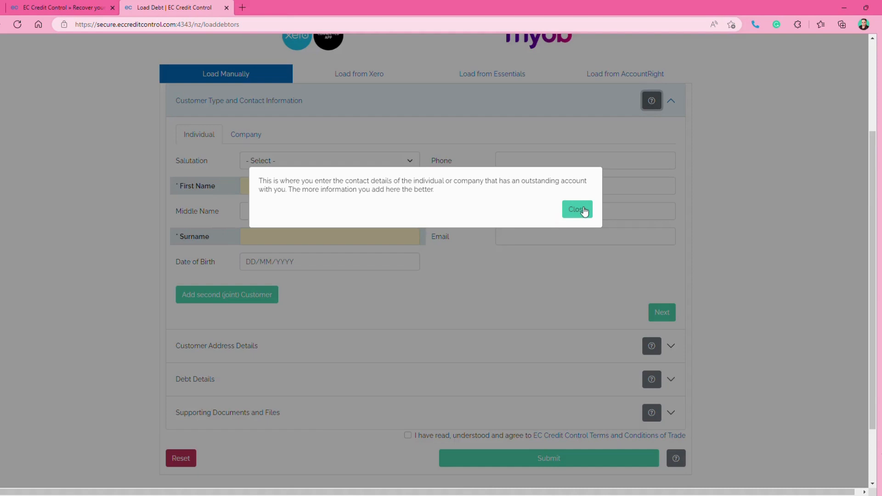
{"action": "left_click", "coordinate": [583, 218]}
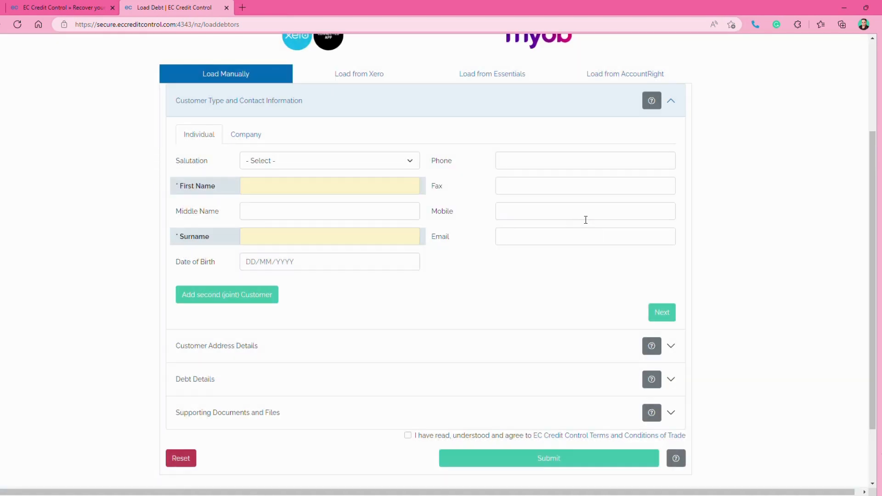
{"action": "left_click", "coordinate": [653, 344]}
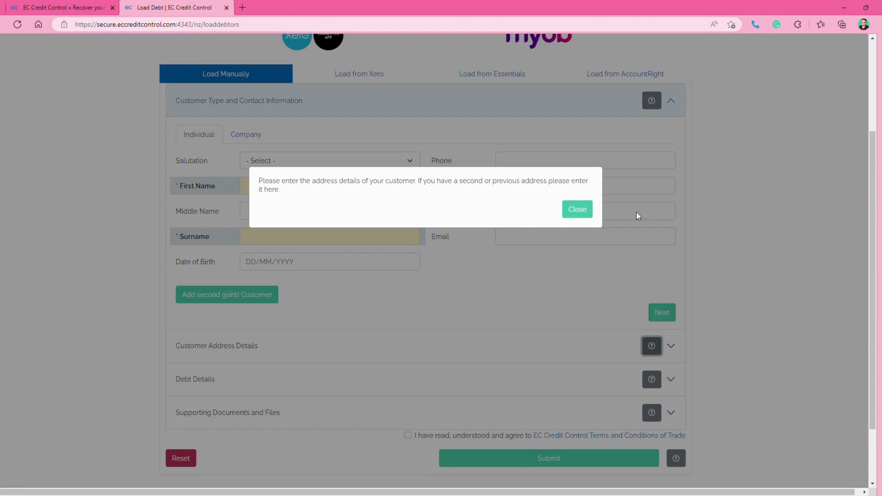
{"action": "left_click", "coordinate": [579, 220]}
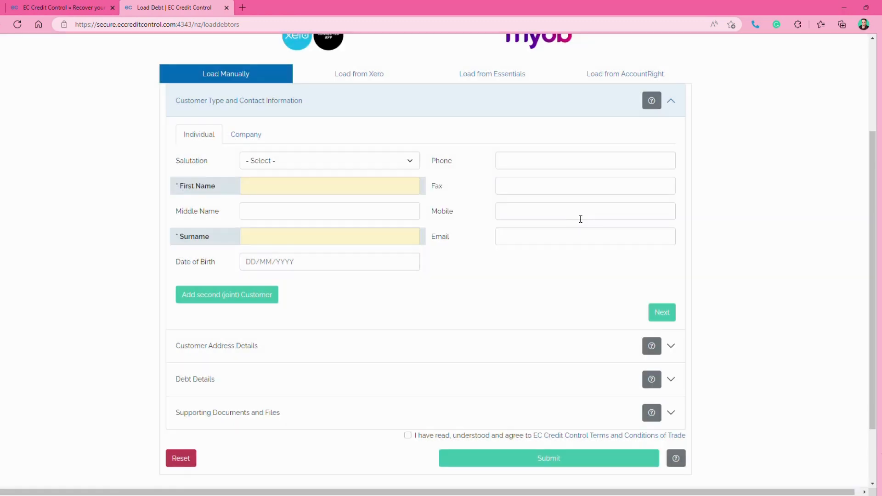
Set the individual customer's salutation to Miss and enter their first name and surname
{"action": "left_click", "coordinate": [284, 168]}
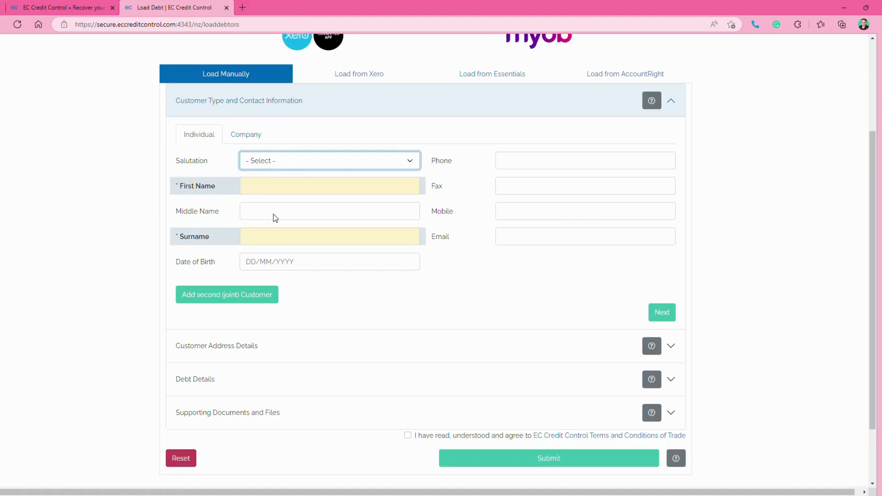
{"action": "key", "text": "Down"}
{"action": "left_click", "coordinate": [275, 193]}
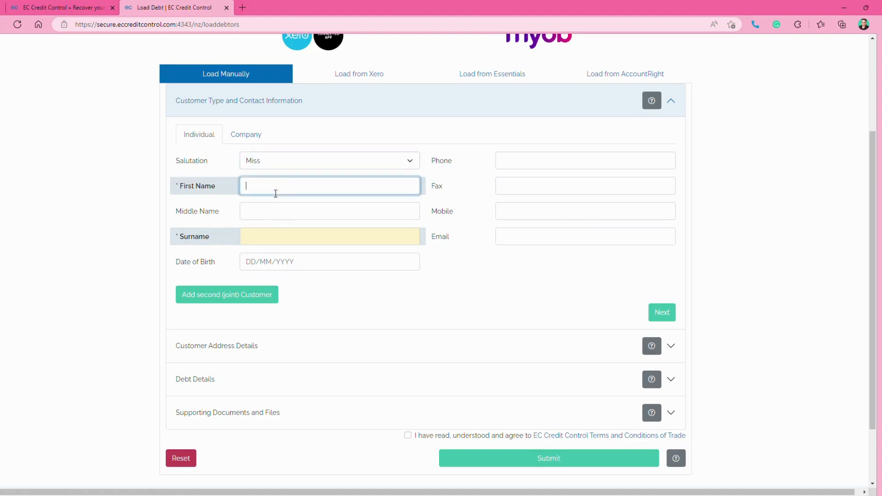
{"action": "type", "text": "Test"}
{"action": "left_click", "coordinate": [448, 285]}
{"action": "left_click", "coordinate": [309, 244]}
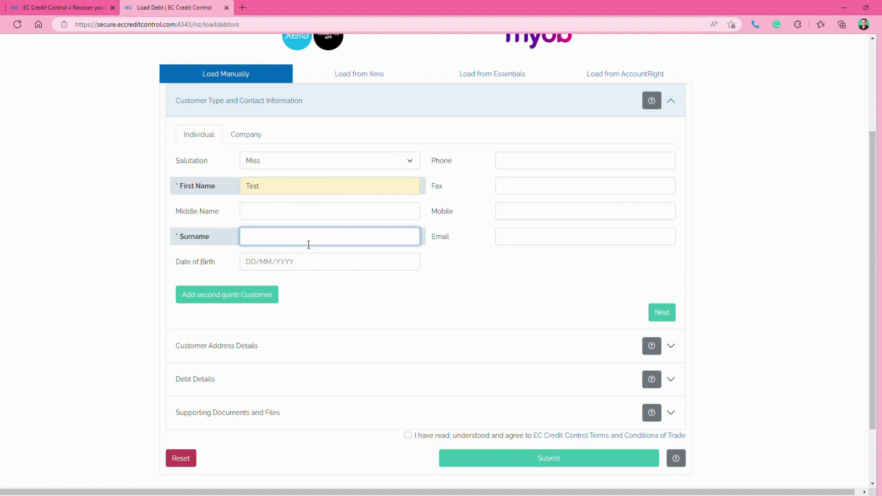
{"action": "type", "text": "Test"}
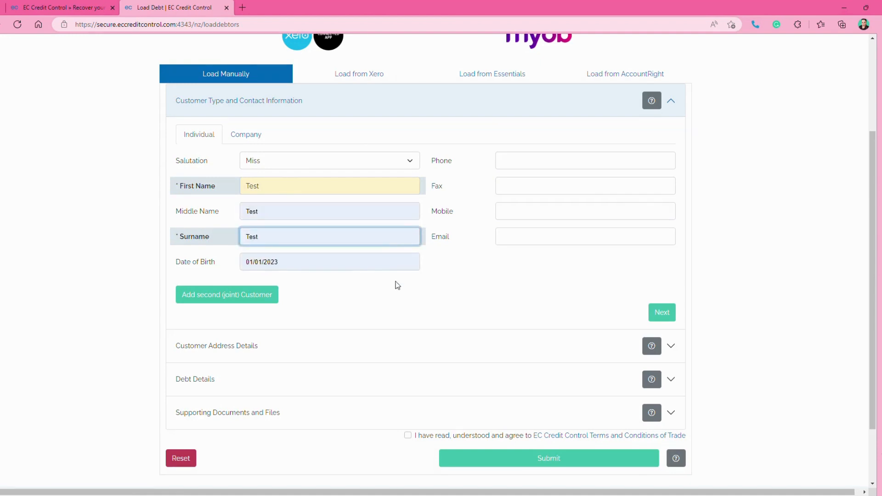
{"action": "left_click", "coordinate": [443, 293]}
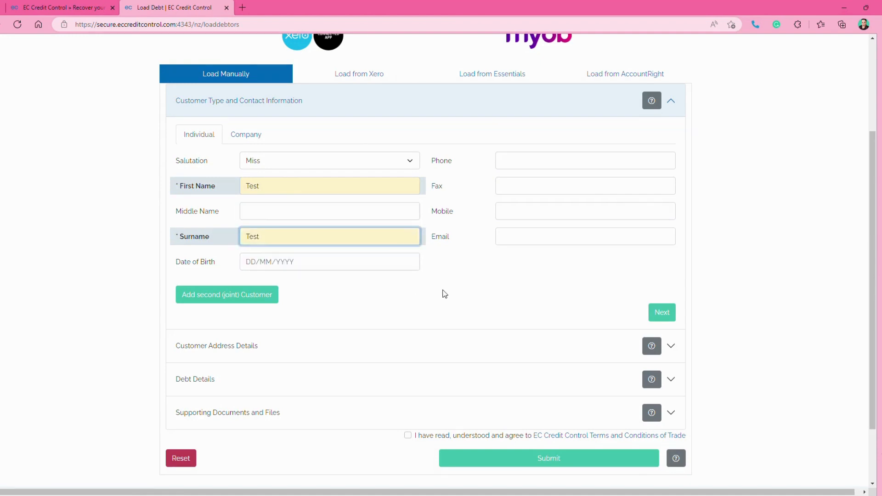
Fill in the customer's date of birth, phone number and email address
{"action": "left_click", "coordinate": [256, 266]}
{"action": "type", "text": "14"}
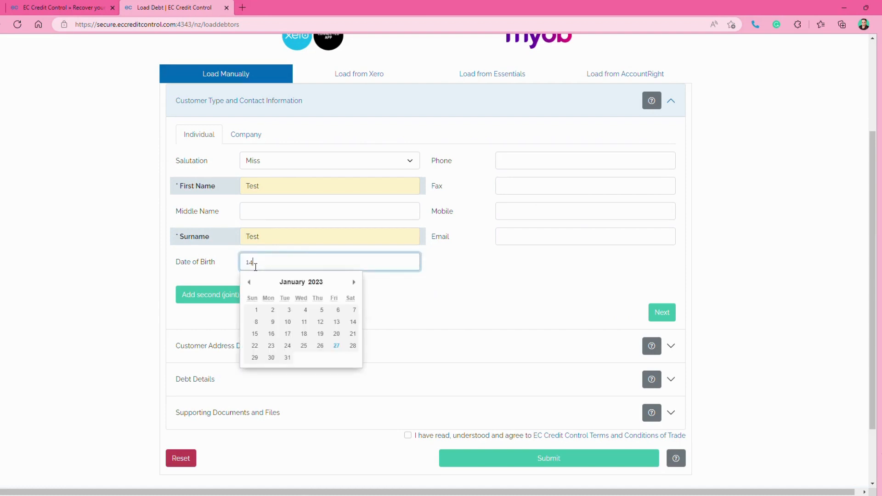
{"action": "type", "text": "/04/1980"}
{"action": "left_click", "coordinate": [531, 161]}
{"action": "left_click", "coordinate": [523, 197]}
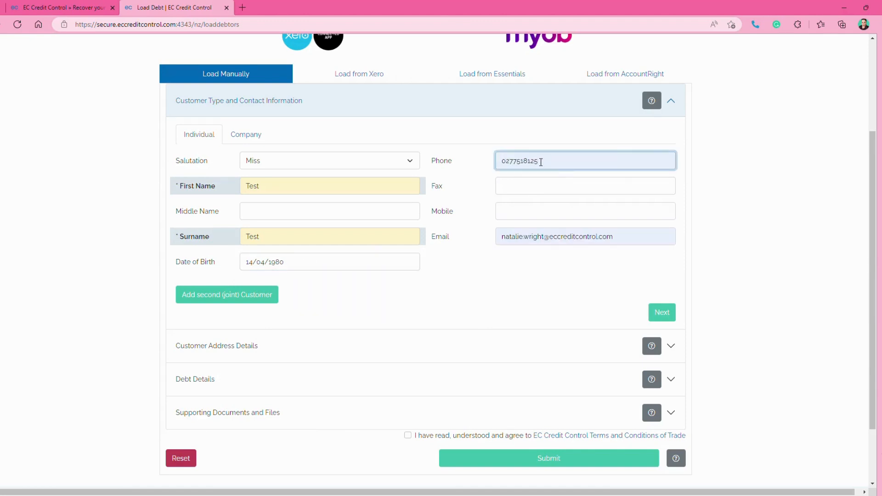
{"action": "left_click", "coordinate": [592, 244]}
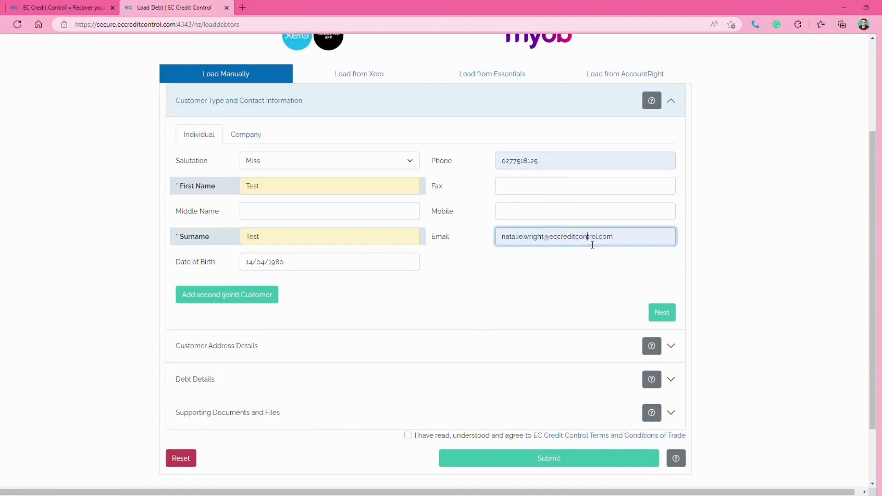
{"action": "left_click", "coordinate": [462, 302]}
Continue to the customer address details and enter the street number, street name and street type
{"action": "scroll", "coordinate": [459, 301], "scroll_direction": "down", "scroll_amount": 2}
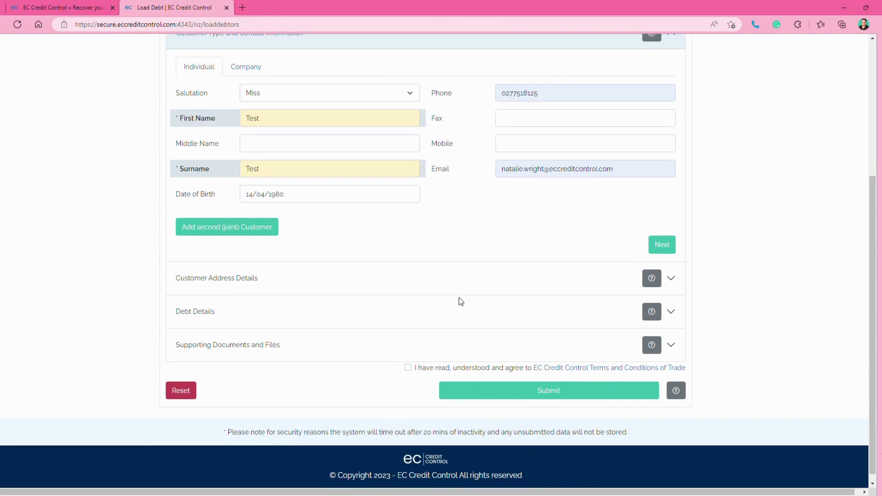
{"action": "left_click", "coordinate": [666, 245]}
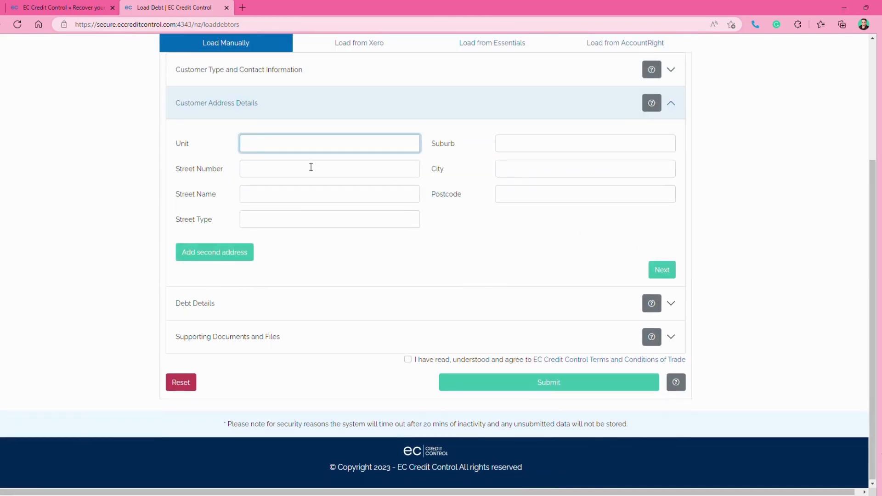
{"action": "left_click", "coordinate": [299, 177]}
{"action": "type", "text": "123"}
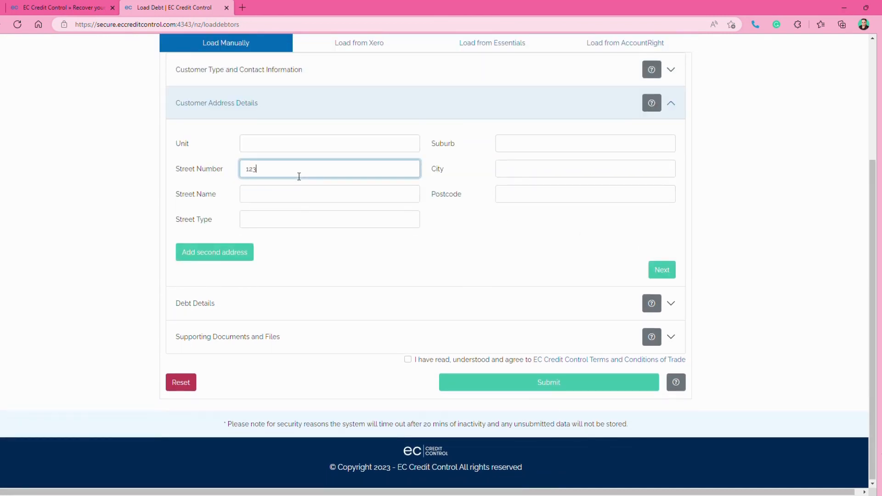
{"action": "left_click", "coordinate": [296, 203]}
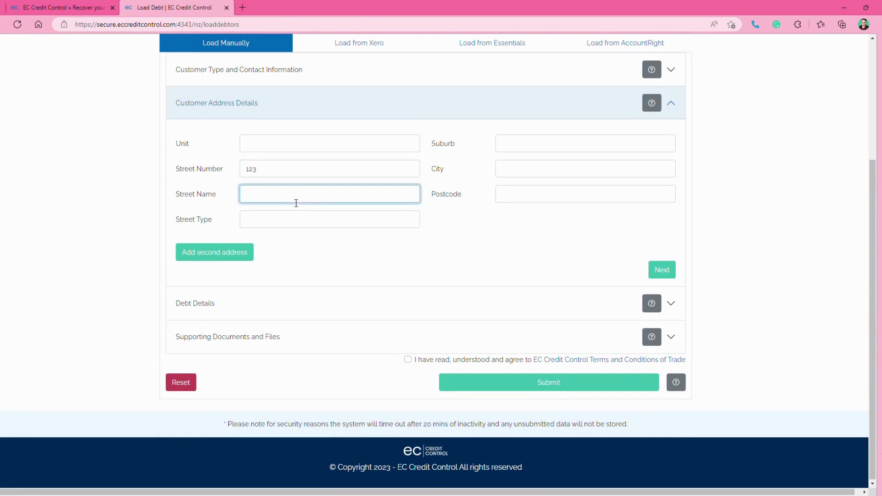
{"action": "type", "text": "Test"}
{"action": "left_click", "coordinate": [294, 223]}
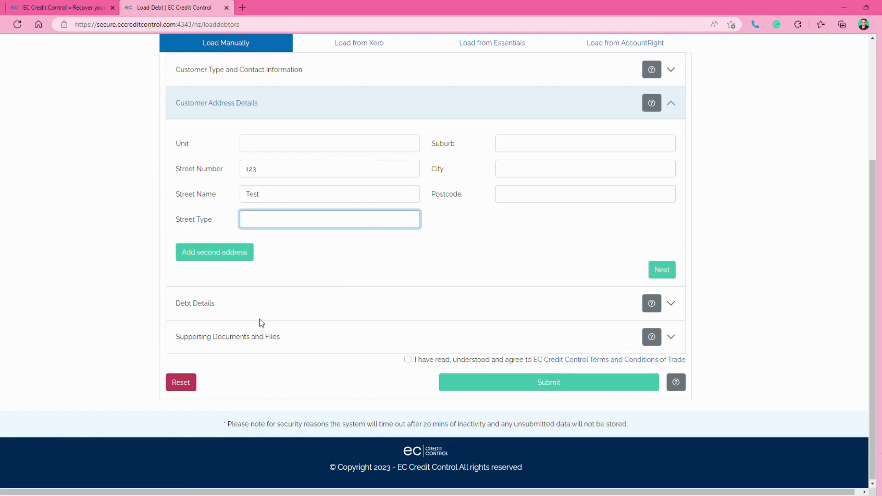
{"action": "type", "text": "Street"}
Fill in the suburb, city and postcode of the customer's address
{"action": "left_click", "coordinate": [523, 149]}
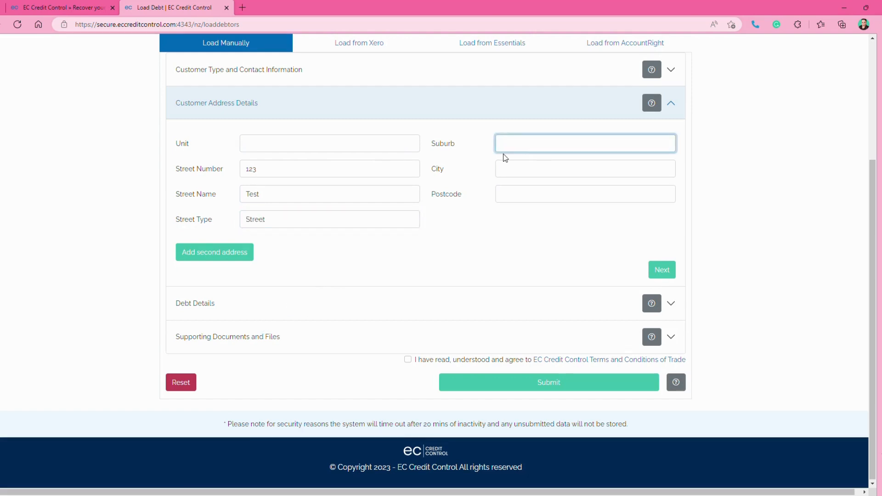
{"action": "type", "text": "Test Area"}
{"action": "left_click", "coordinate": [510, 173]}
{"action": "type", "text": "Test City"}
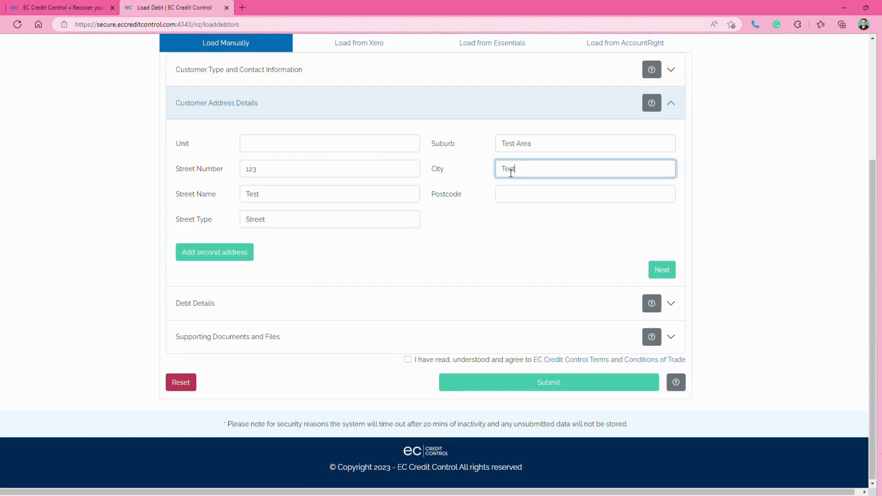
{"action": "left_click", "coordinate": [522, 192]}
{"action": "type", "text": "1234"}
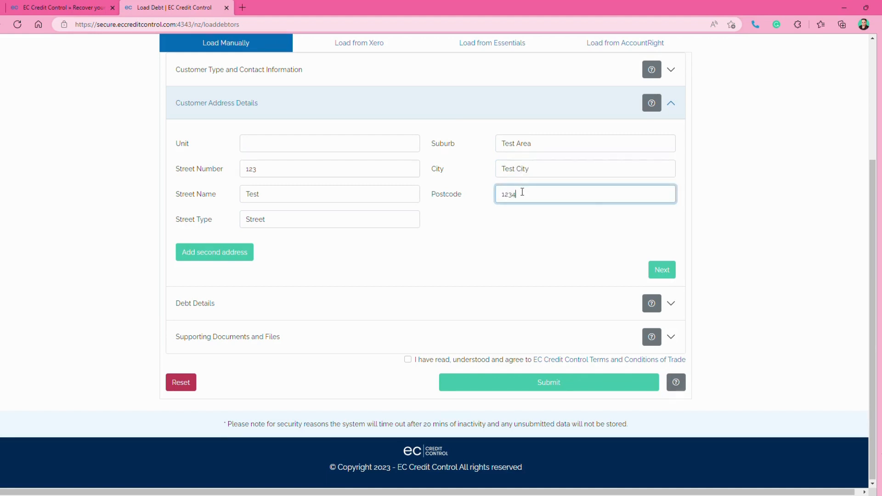
Continue to the debt details and enter reference INV12345, amount to be collected 8500.00 and other costs 1200.00
{"action": "left_click", "coordinate": [664, 269]}
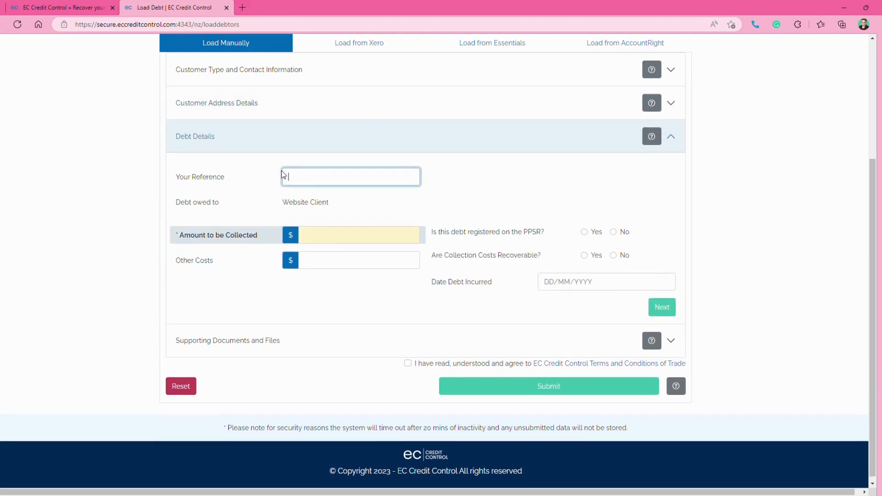
{"action": "type", "text": "INV12345"}
{"action": "left_click", "coordinate": [325, 243]}
{"action": "type", "text": "8500.00"}
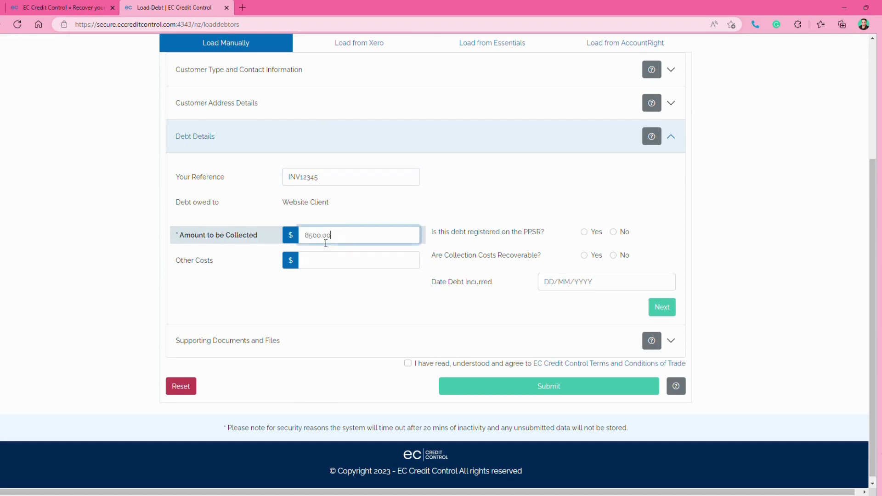
{"action": "left_click", "coordinate": [333, 271]}
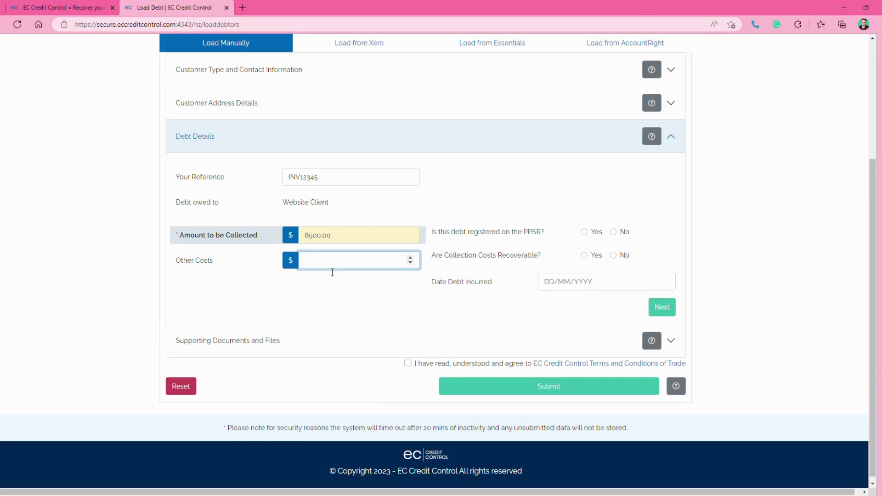
{"action": "type", "text": "1200.00"}
Mark the debt as not registered on the PPSR, collection costs as recoverable, and the date incurred as 15/12/2022
{"action": "left_click", "coordinate": [618, 233]}
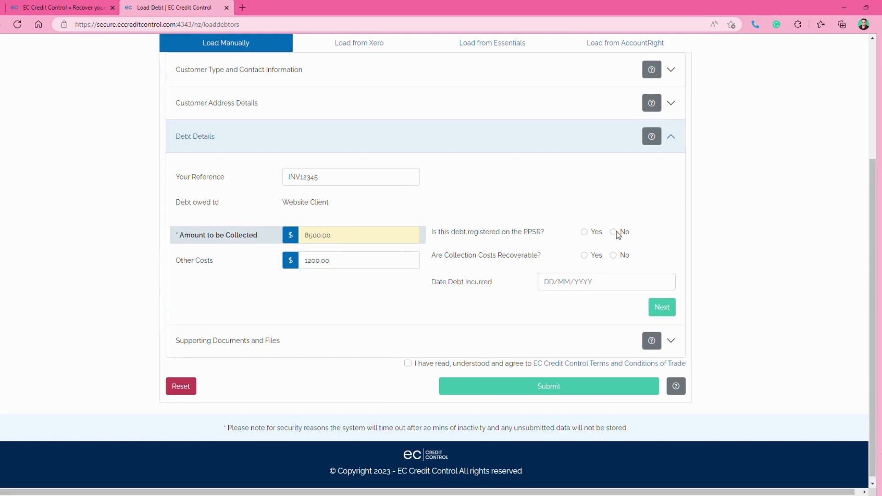
{"action": "left_click", "coordinate": [618, 233]}
{"action": "left_click", "coordinate": [584, 256]}
{"action": "left_click", "coordinate": [554, 282]}
{"action": "left_click", "coordinate": [549, 304]}
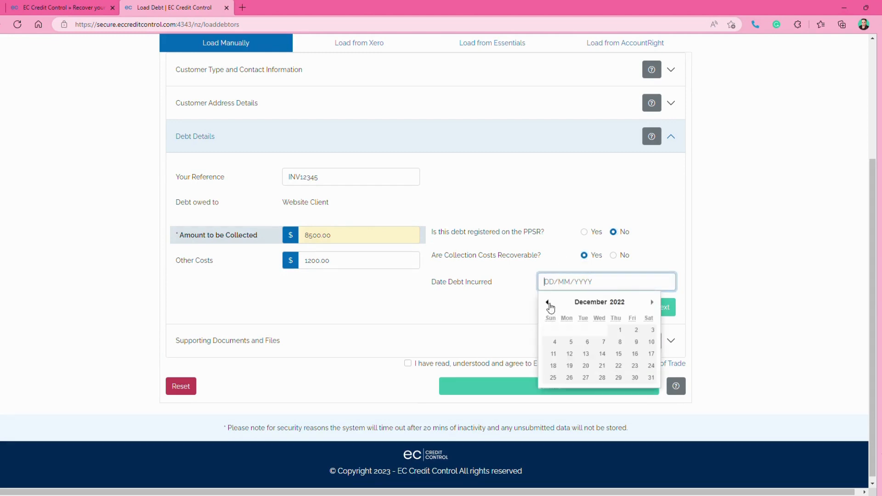
{"action": "left_click", "coordinate": [619, 354]}
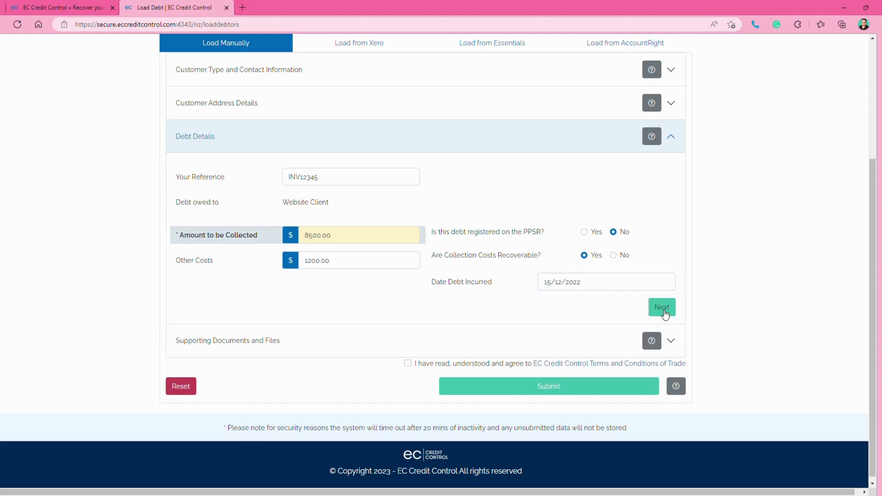
Continue to the supporting documents, choose Invoice as the proof of debt and attach the overdue invoice PDF
{"action": "left_click", "coordinate": [662, 308]}
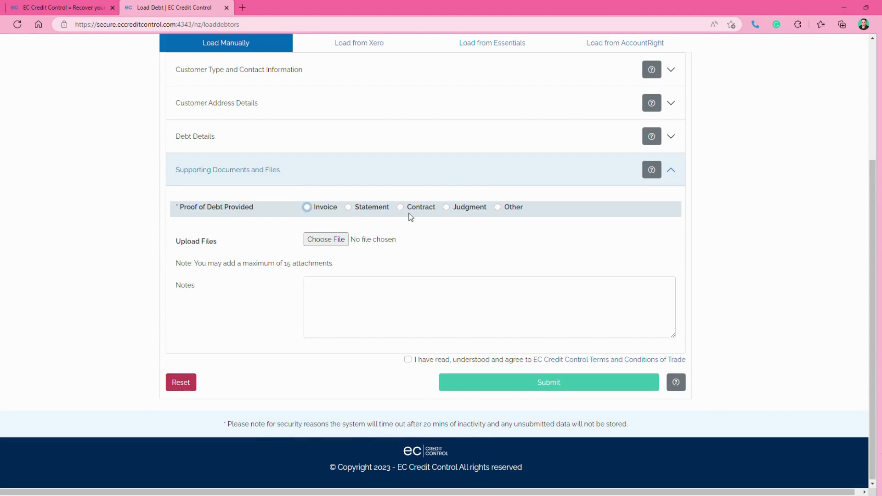
{"action": "left_click", "coordinate": [307, 207]}
{"action": "left_click", "coordinate": [327, 244]}
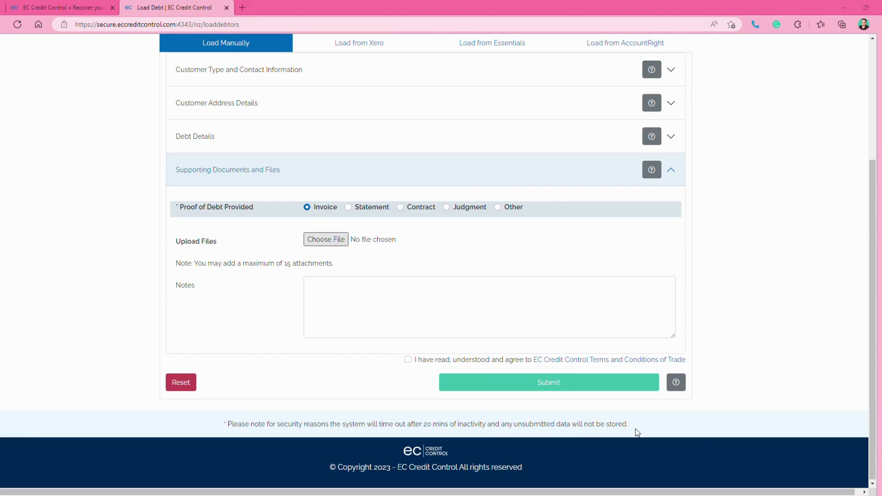
{"action": "left_click", "coordinate": [598, 477]}
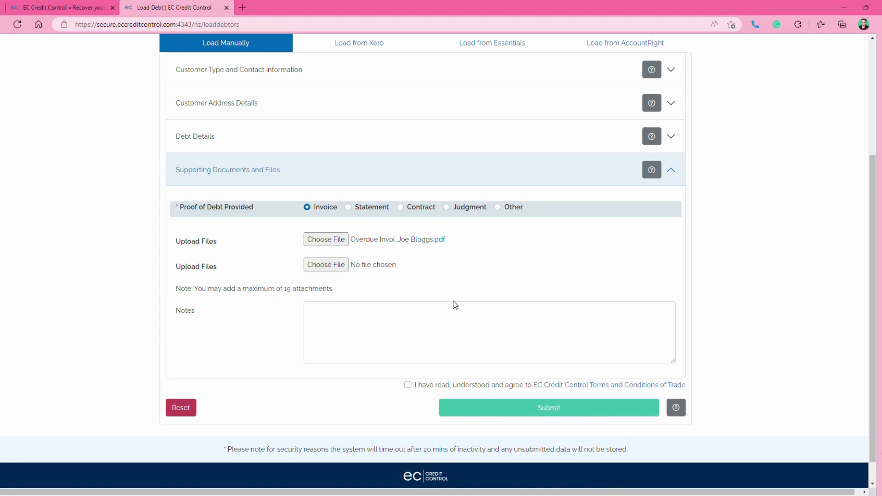
Enter the note "Have gone through our process for payment and no resolution" for the debt
{"action": "left_click", "coordinate": [444, 325]}
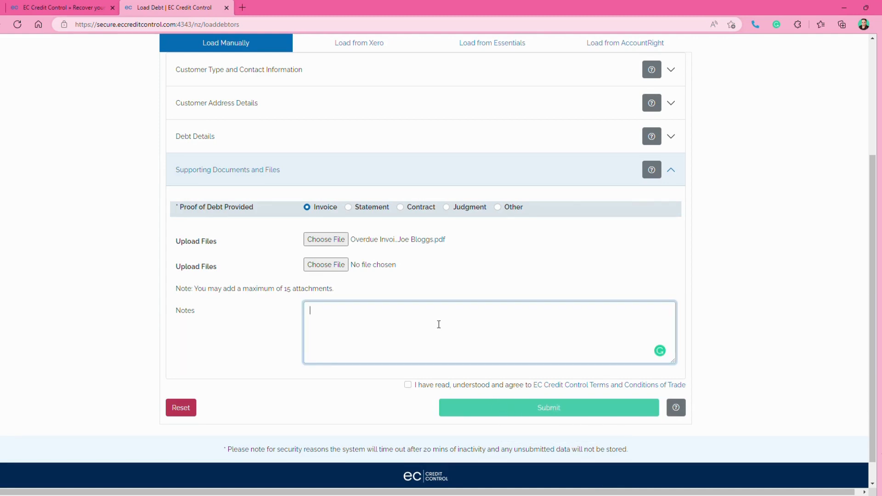
{"action": "type", "text": "Have gone through our processd fo"}
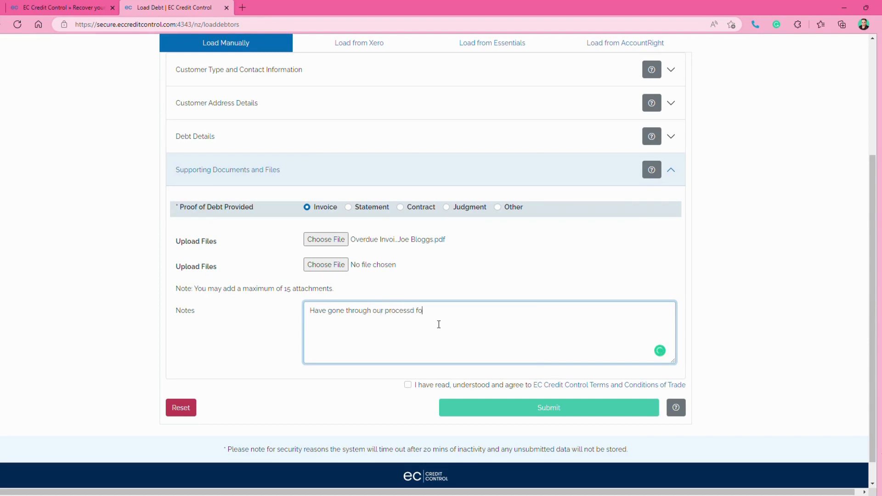
{"action": "key", "text": "BackSpace"}
{"action": "key", "text": "BackSpace"}
{"action": "key", "text": "BackSpace"}
{"action": "key", "text": "BackSpace"}
{"action": "type", "text": "for paym"}
{"action": "type", "text": "ent and no resolution"}
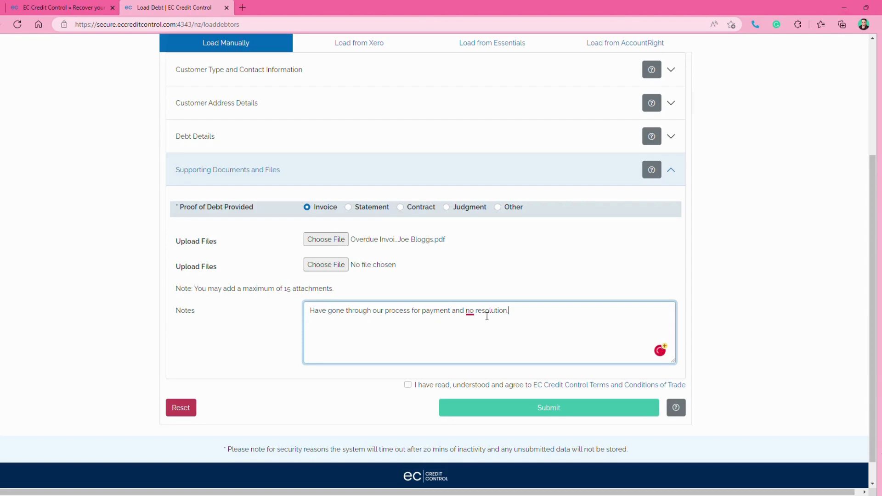
Agree to the EC Credit Control Terms and Conditions of Trade and submit the debt
{"action": "left_click", "coordinate": [412, 383]}
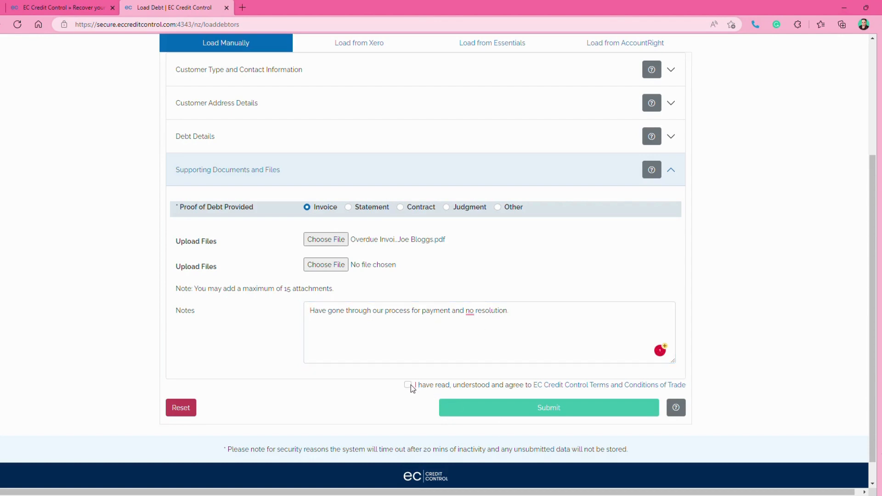
{"action": "left_click", "coordinate": [408, 384]}
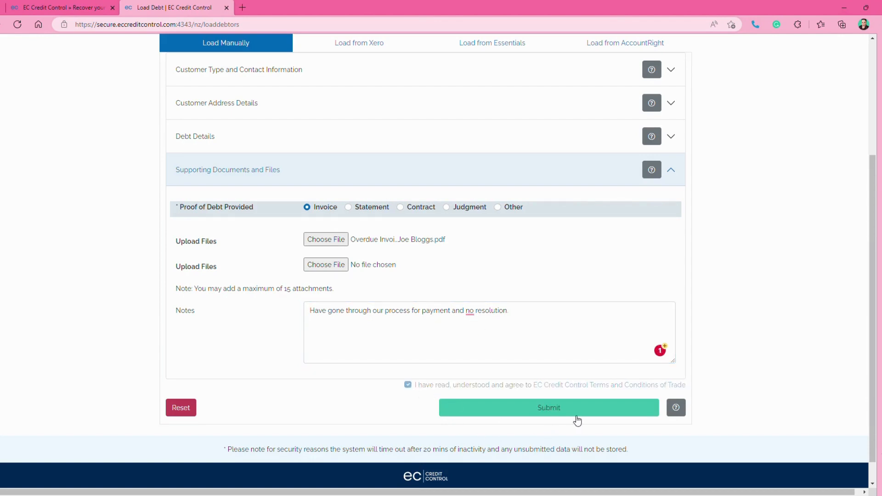
{"action": "left_click", "coordinate": [577, 416]}
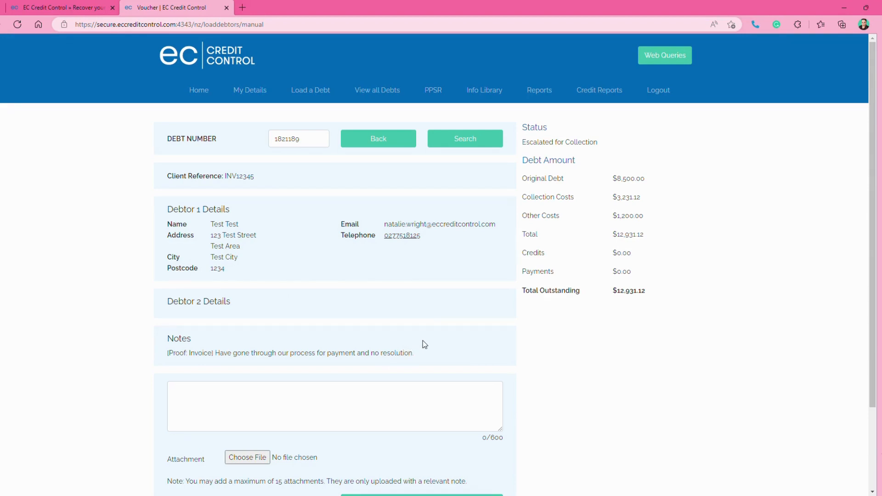
Review the submitted debt's record, including opening it from the list of all debts by its 27 Jan, 2023 entry
{"action": "scroll", "coordinate": [422, 340], "scroll_direction": "down", "scroll_amount": 1}
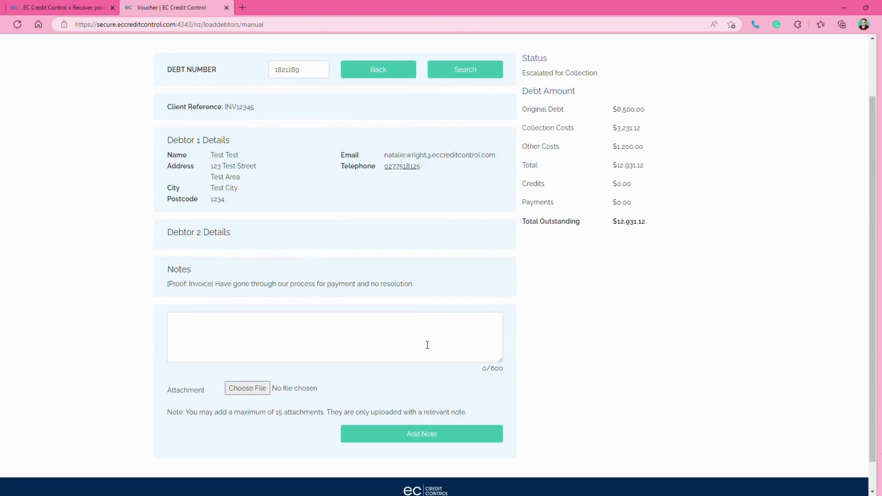
{"action": "scroll", "coordinate": [427, 344], "scroll_direction": "down", "scroll_amount": 1}
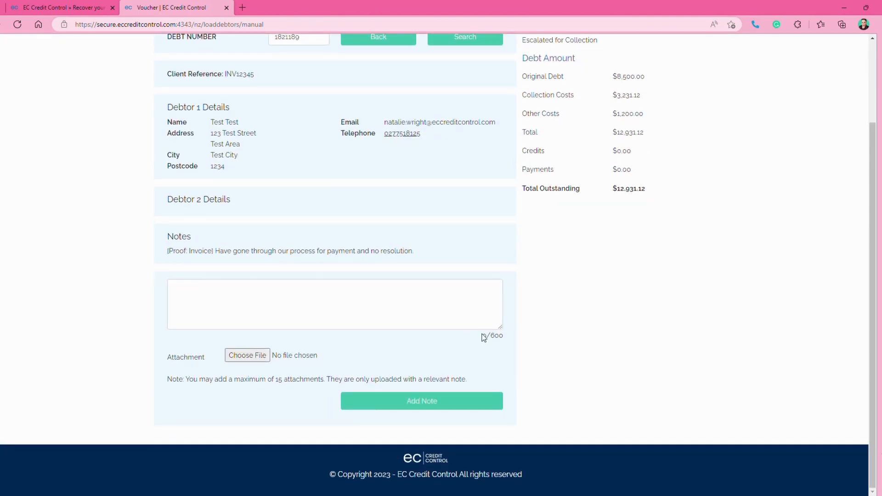
{"action": "scroll", "coordinate": [484, 337], "scroll_direction": "up", "scroll_amount": 2}
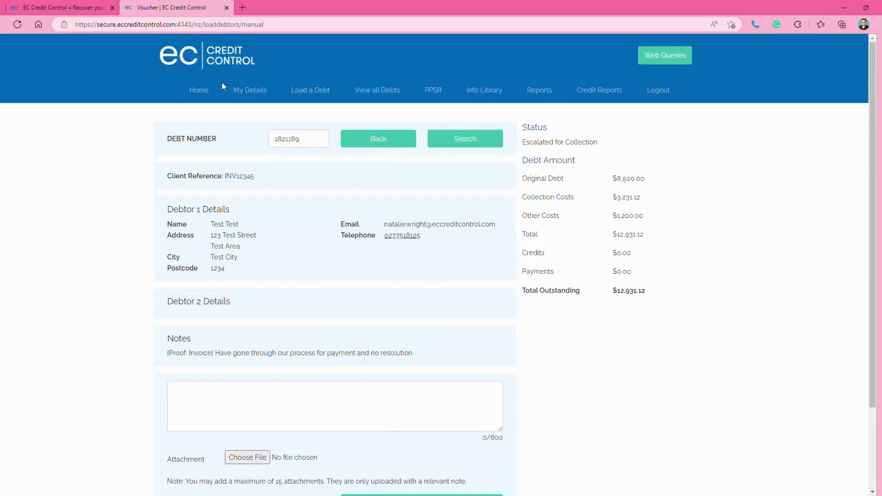
{"action": "left_click", "coordinate": [365, 95]}
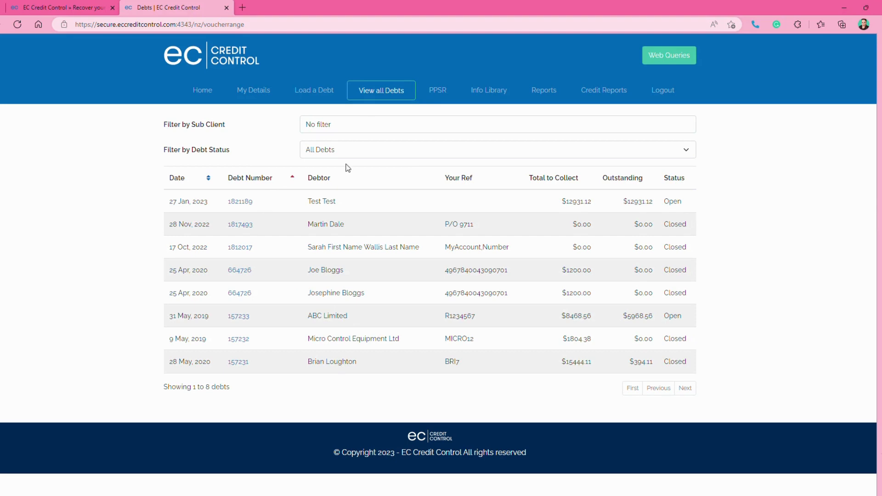
{"action": "left_click", "coordinate": [250, 203]}
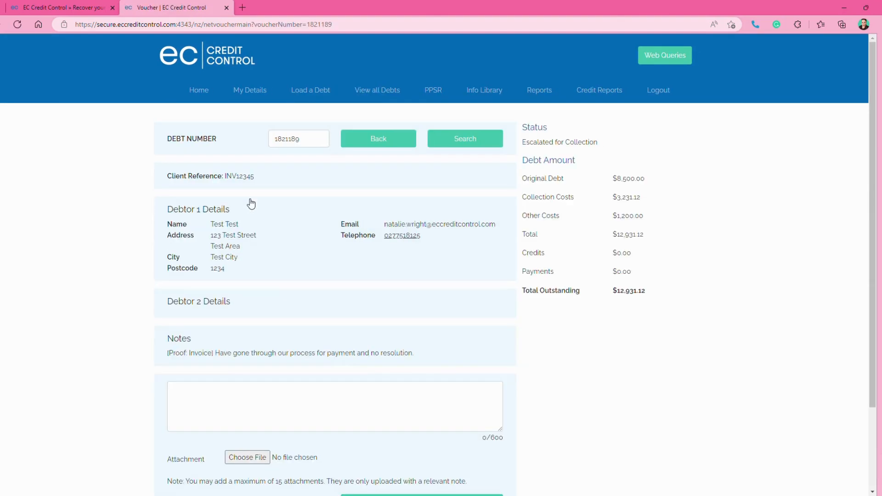
{"action": "scroll", "coordinate": [258, 197], "scroll_direction": "down", "scroll_amount": 3}
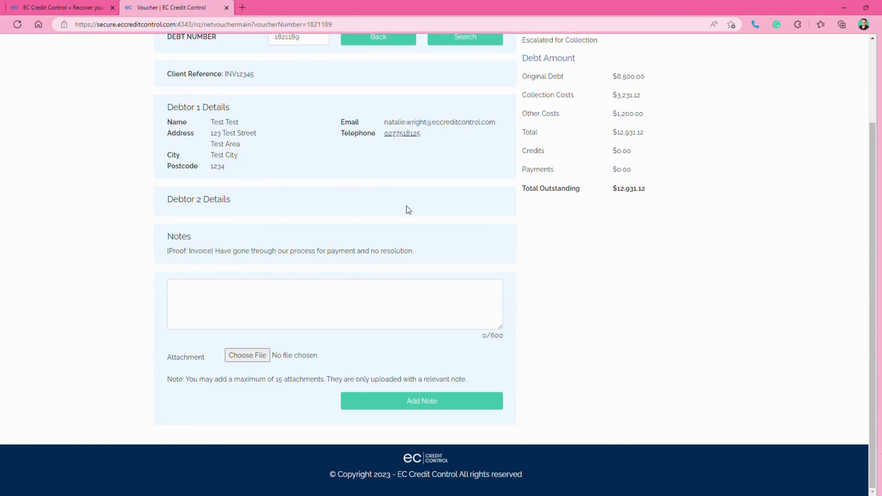
{"action": "scroll", "coordinate": [408, 210], "scroll_direction": "up", "scroll_amount": 3}
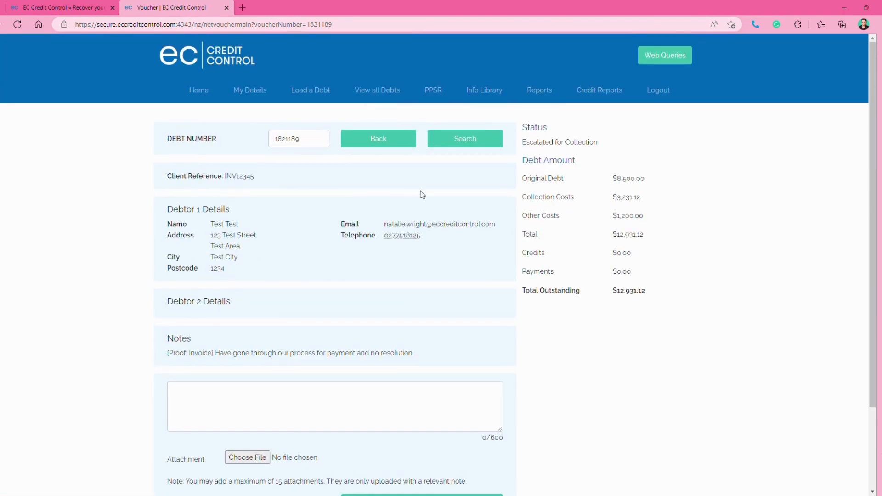